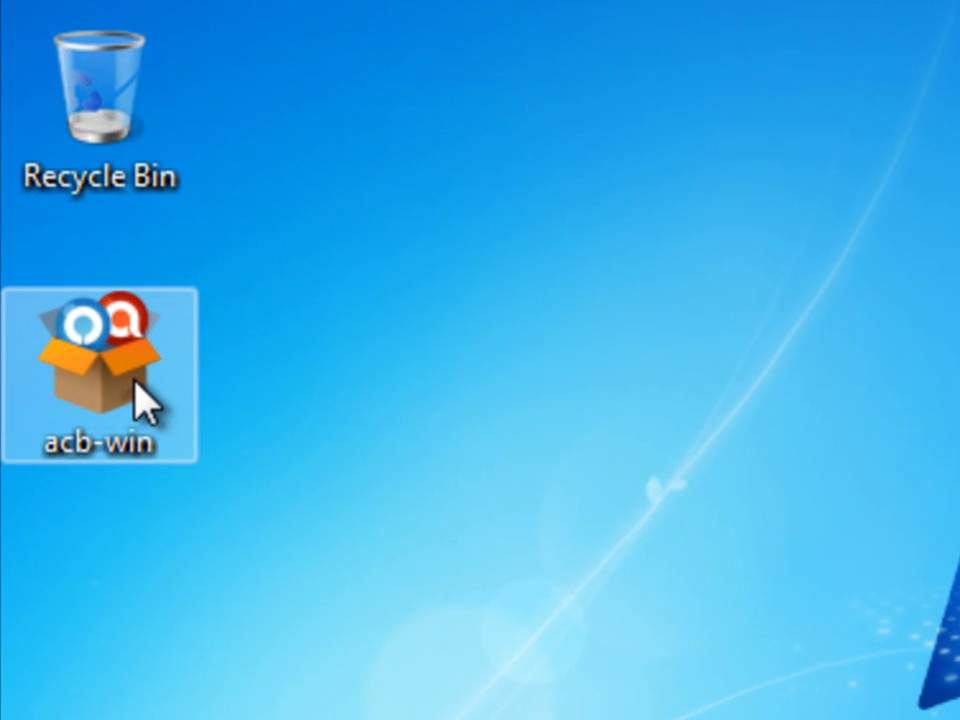
# Launch the acb-win installer from the desktop, allow it to run, and keep English as the setup language.
pyautogui.moveTo(131, 381)
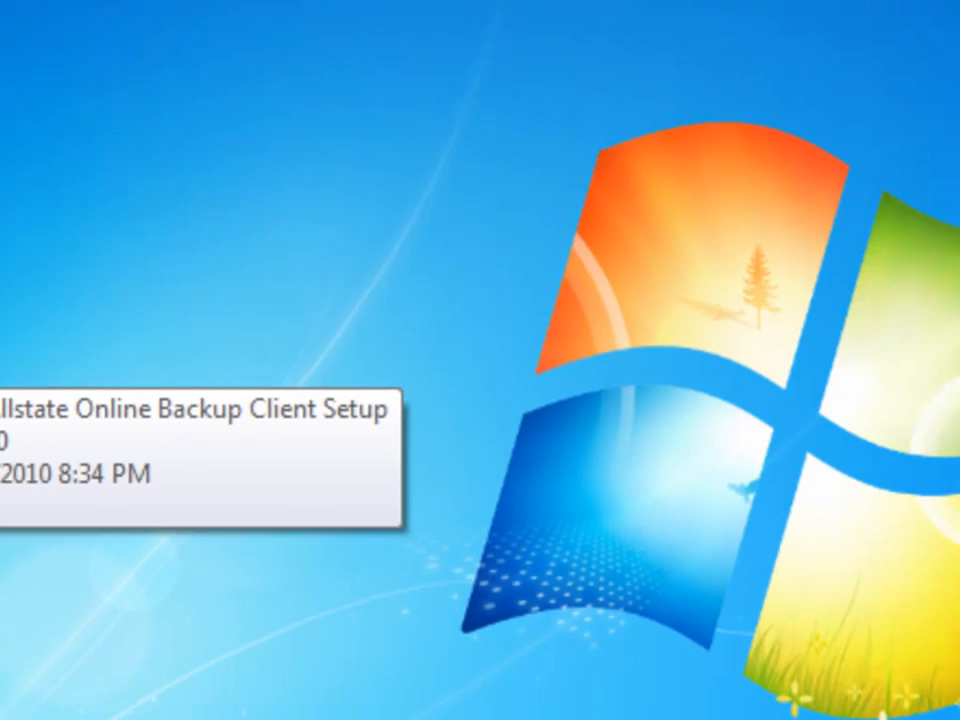
pyautogui.doubleClick(131, 383)
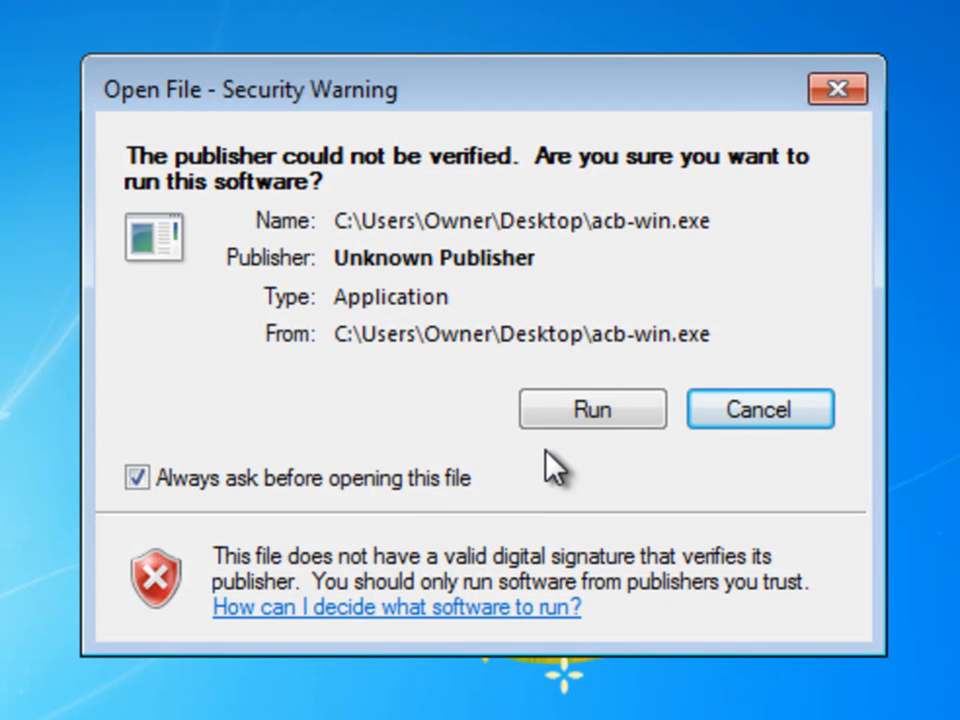
pyautogui.click(572, 411)
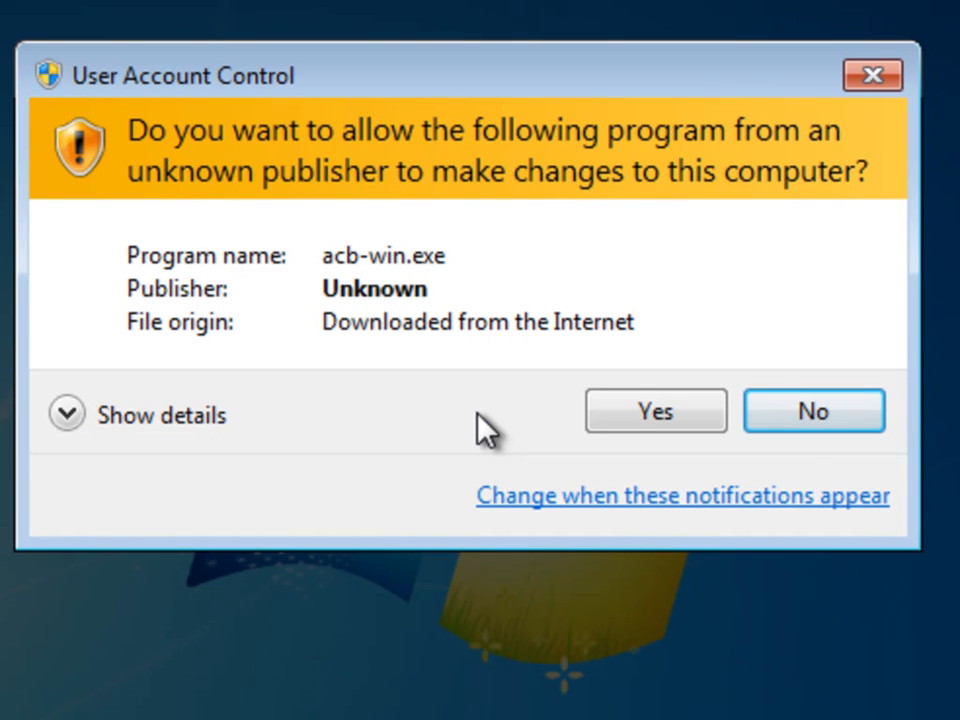
pyautogui.click(655, 422)
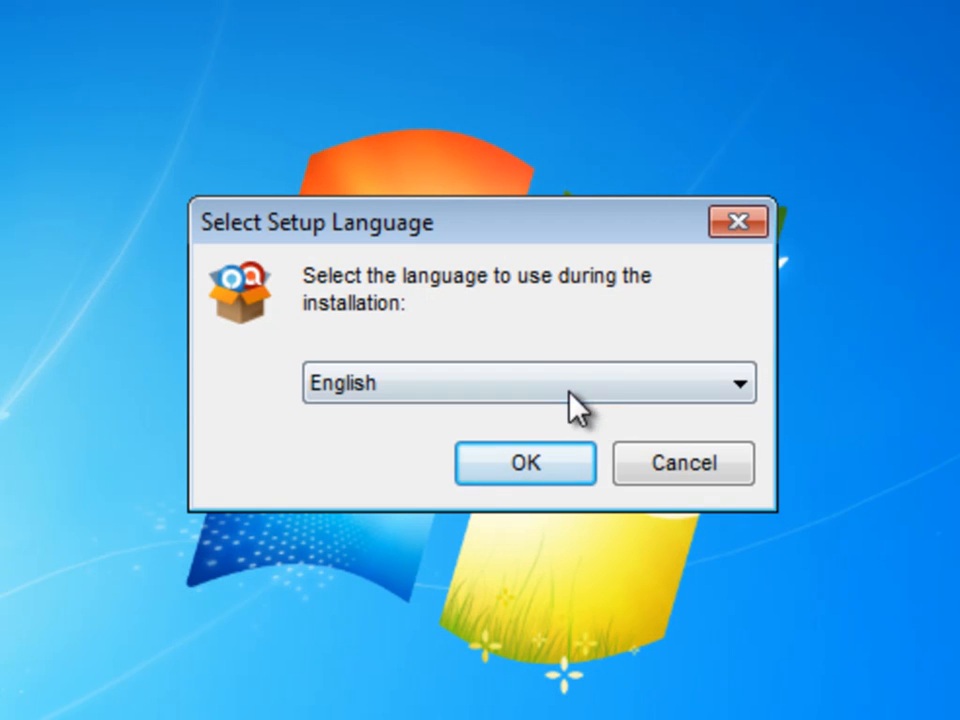
pyautogui.click(529, 454)
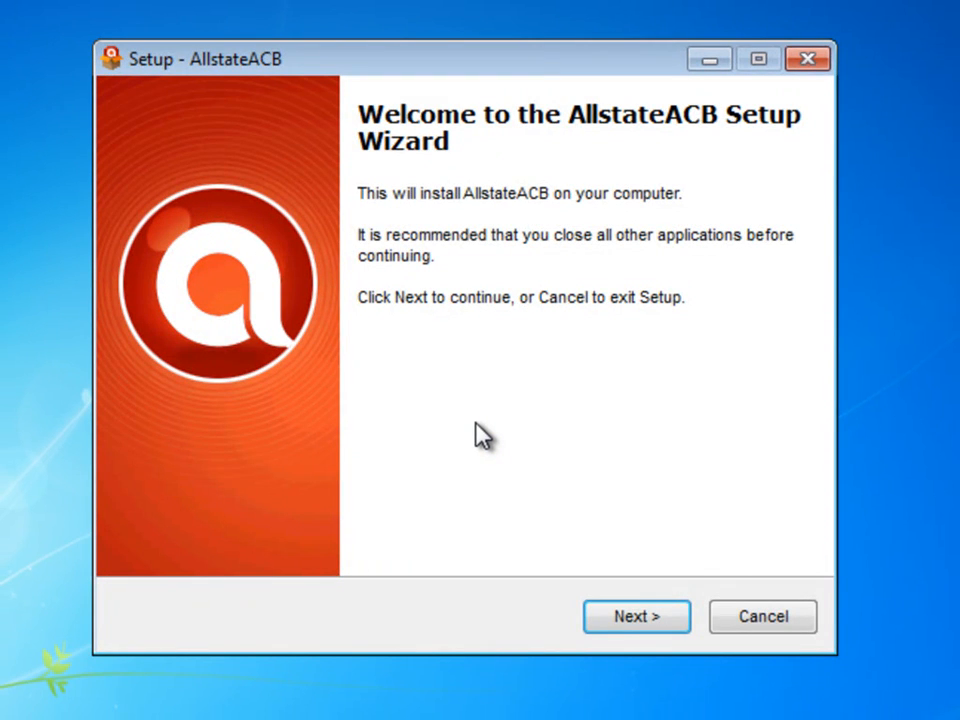
# Advance past the welcome page and accept the AllstateACB license agreement.
pyautogui.click(600, 617)
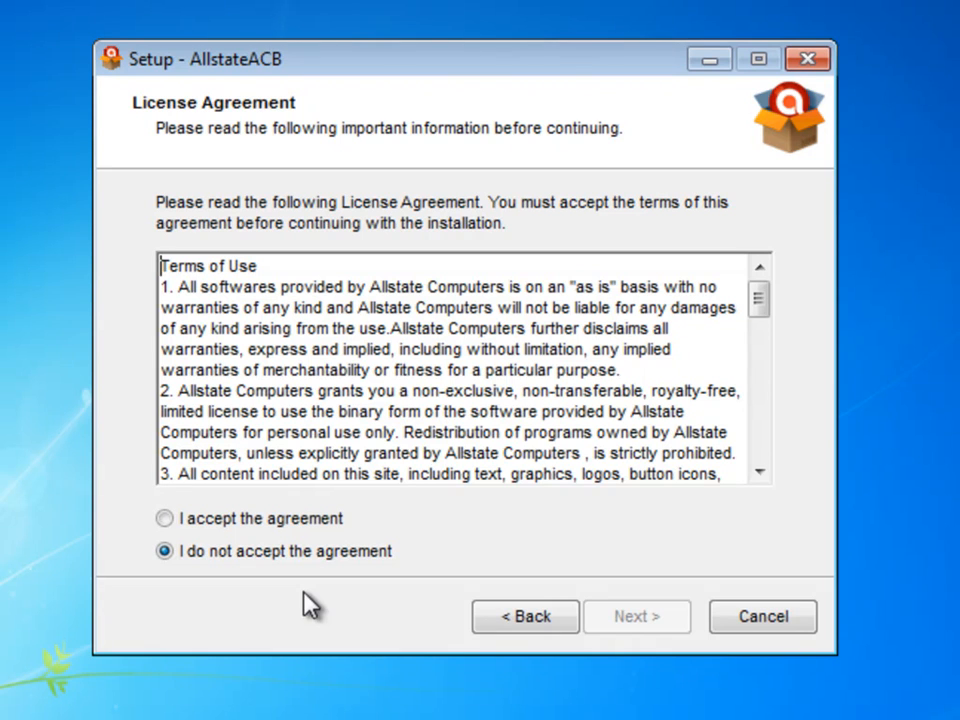
pyautogui.click(262, 519)
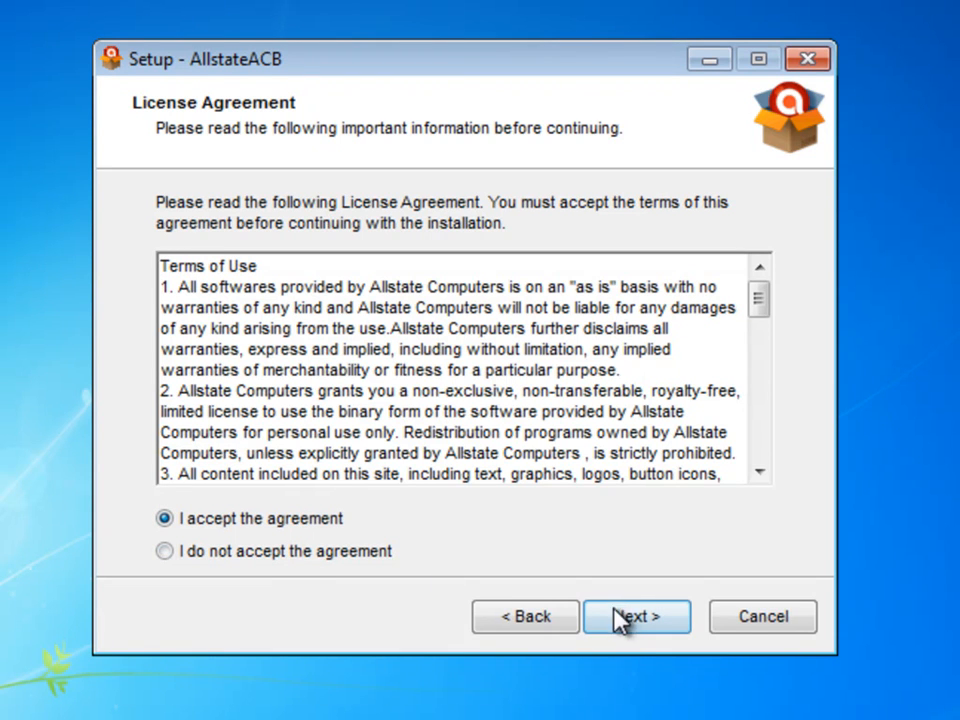
pyautogui.click(628, 618)
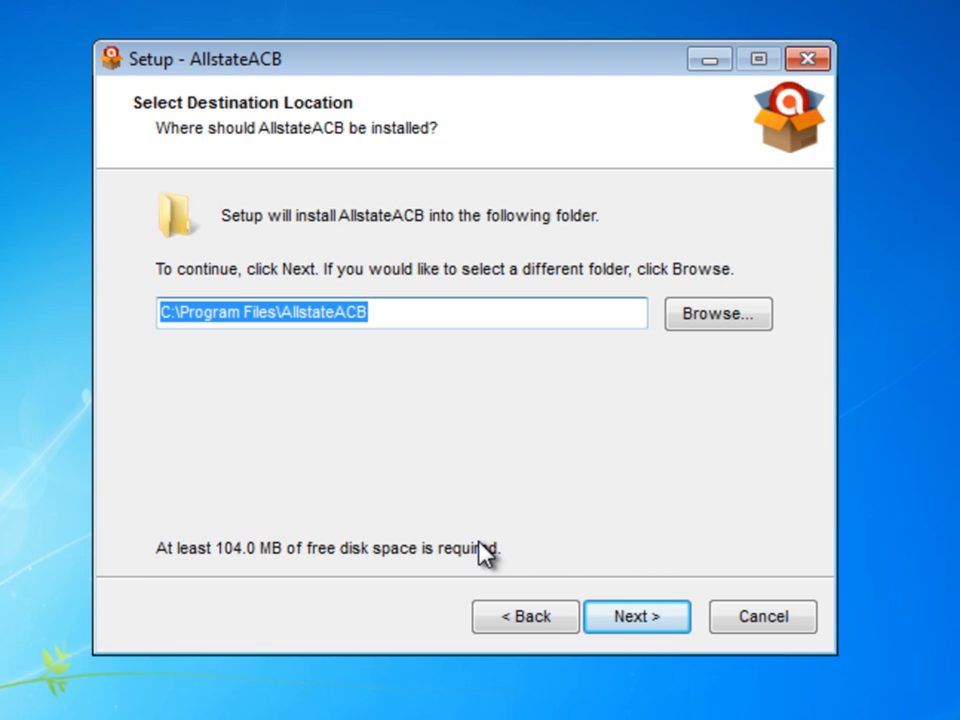
# Install to C:\Program Files\AllstateACB for anyone who uses this computer.
pyautogui.click(638, 618)
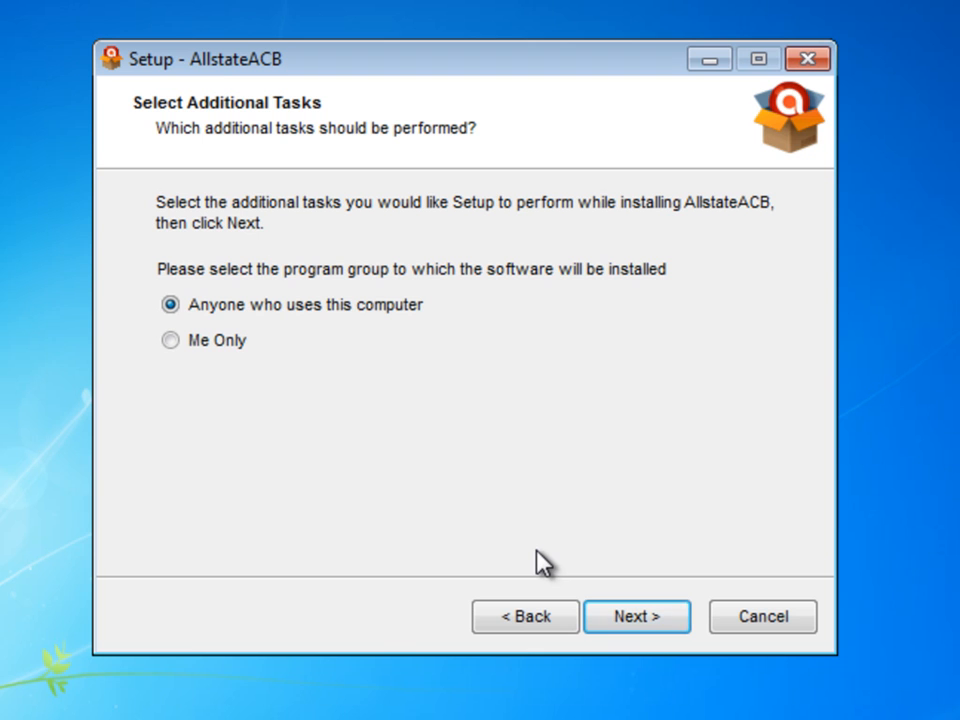
pyautogui.click(636, 619)
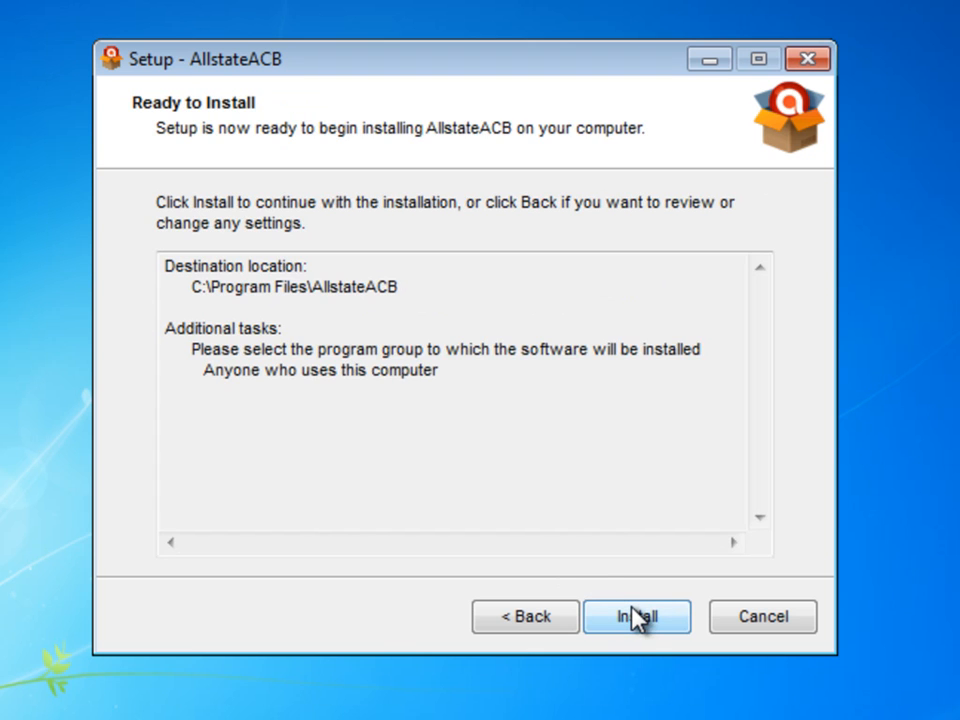
pyautogui.click(636, 617)
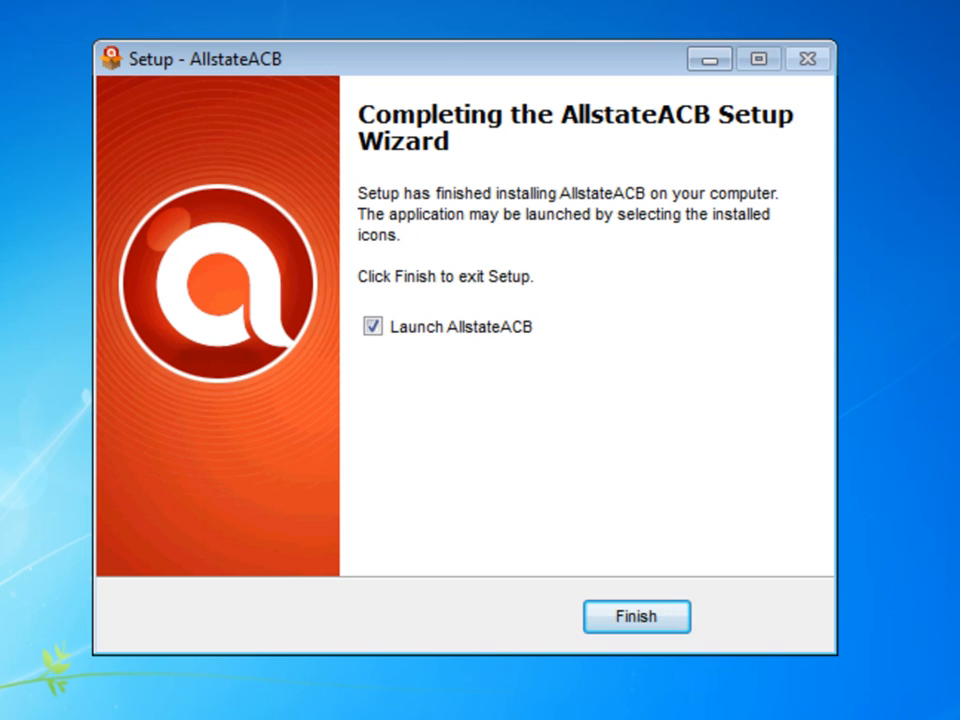
# Finish setup with Launch AllstateACB enabled and allow javaw.exe through User Account Control and the firewall.
pyautogui.click(625, 614)
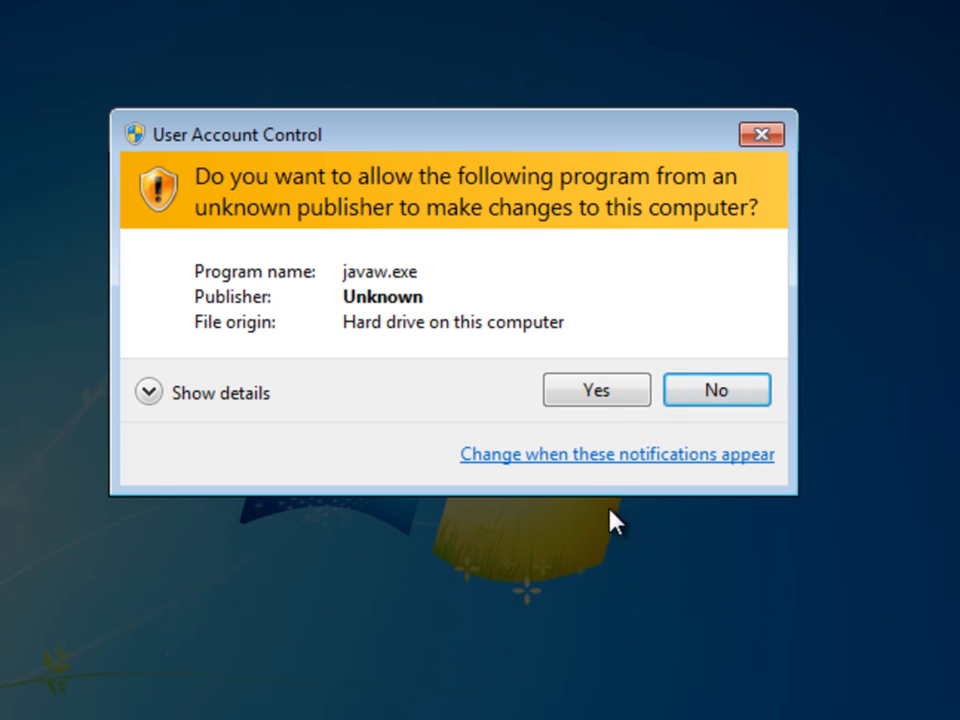
pyautogui.click(593, 391)
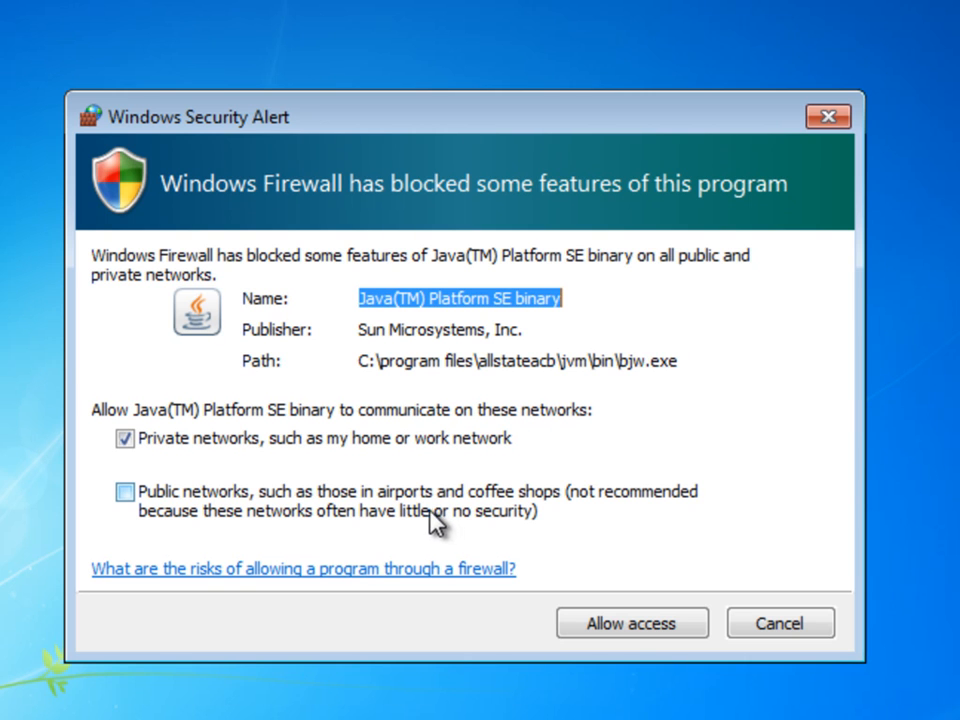
pyautogui.click(622, 636)
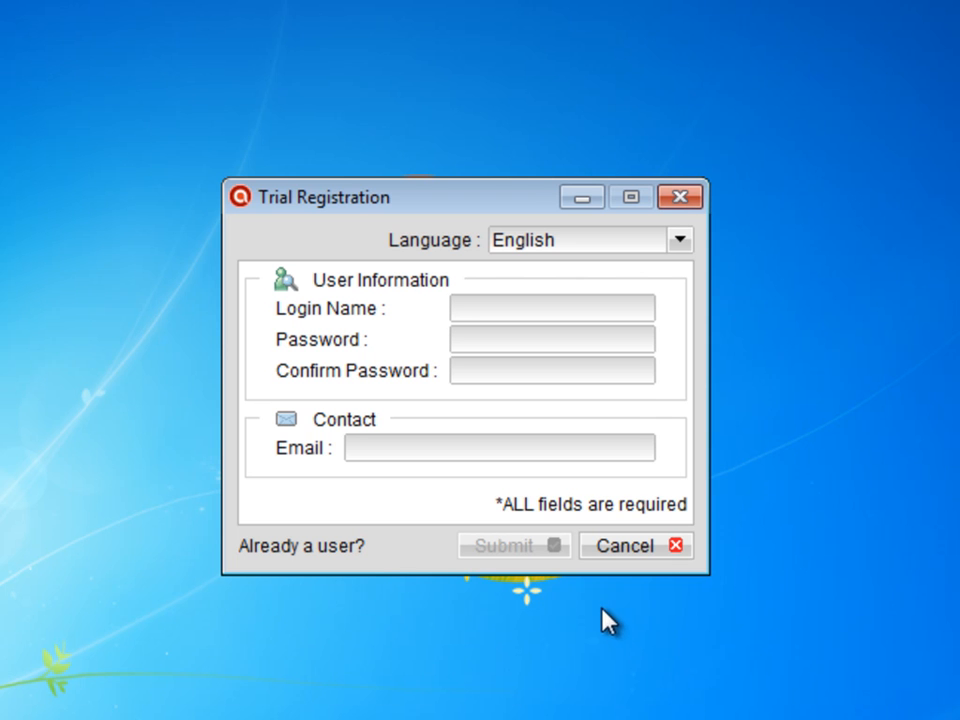
# Switch from trial registration to the existing-user login and enter the account's login name.
pyautogui.click(304, 550)
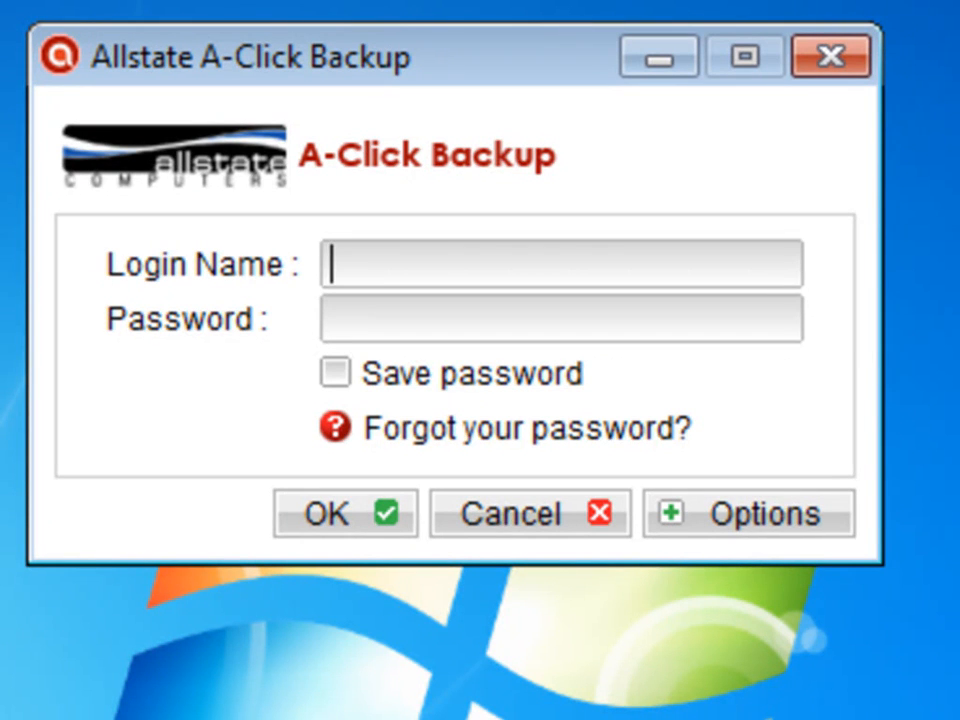
pyautogui.click(342, 310)
pyautogui.click(364, 283)
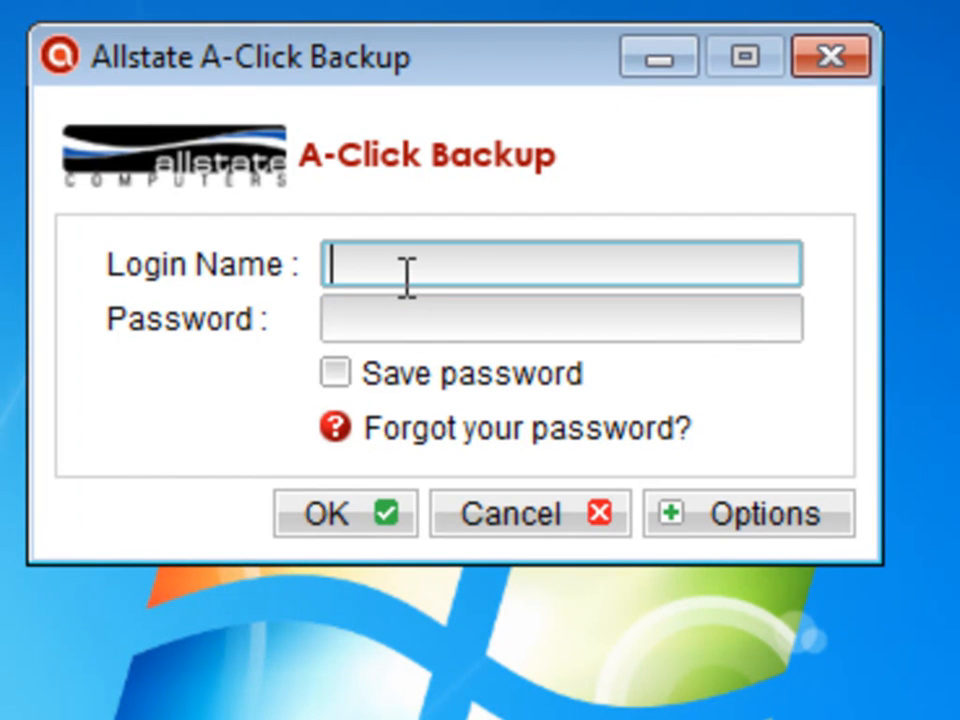
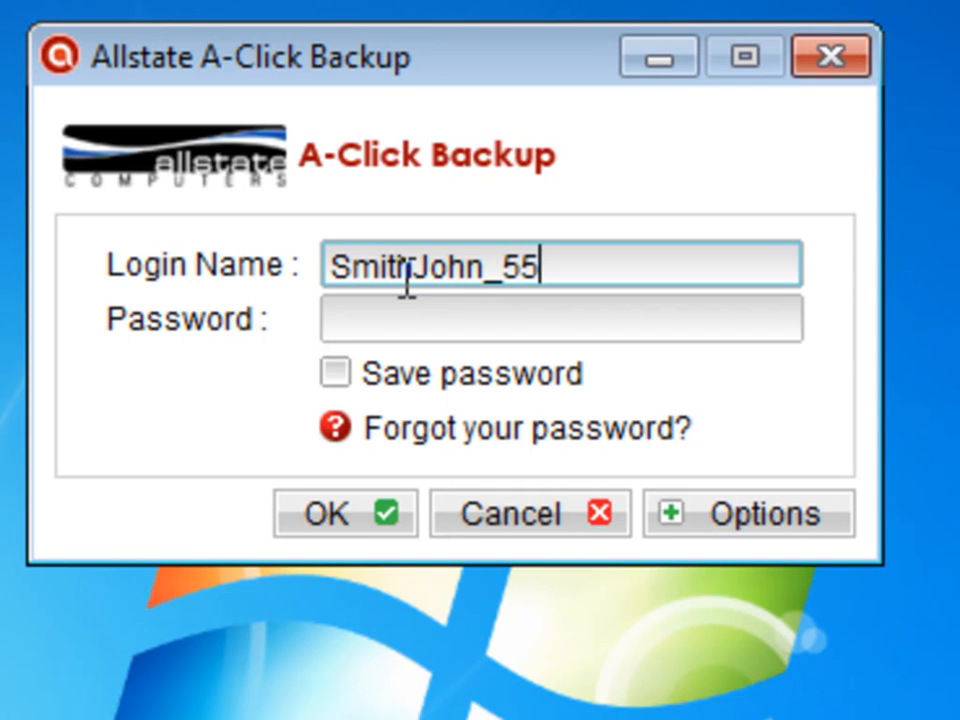
# Enter the account password, tick Save password, and sign in.
pyautogui.press('Tab')
pyautogui.write('******')
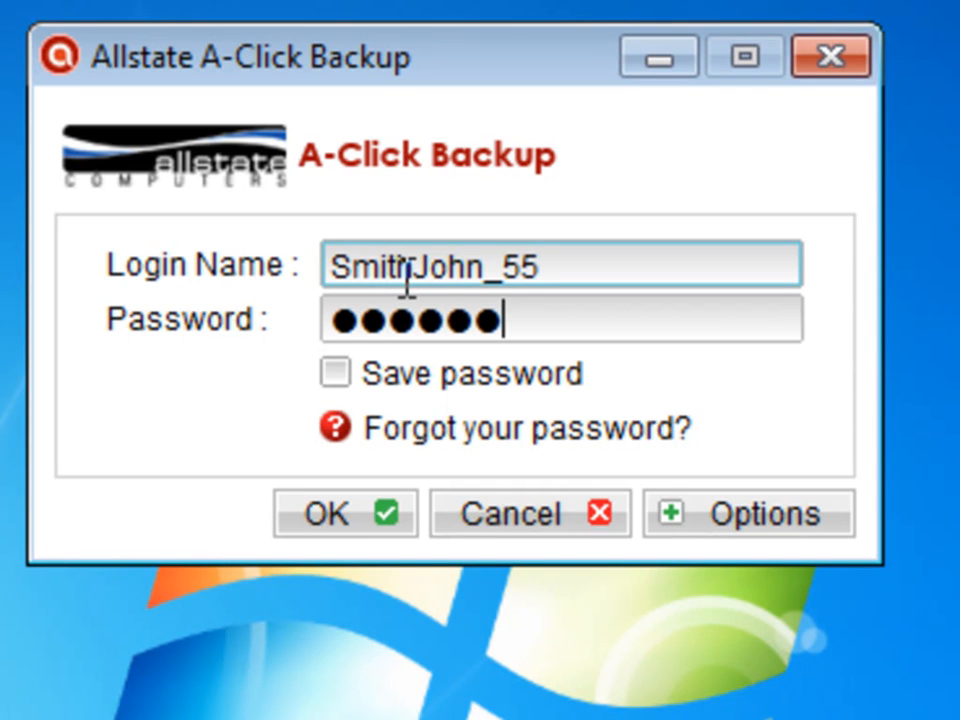
pyautogui.click(341, 372)
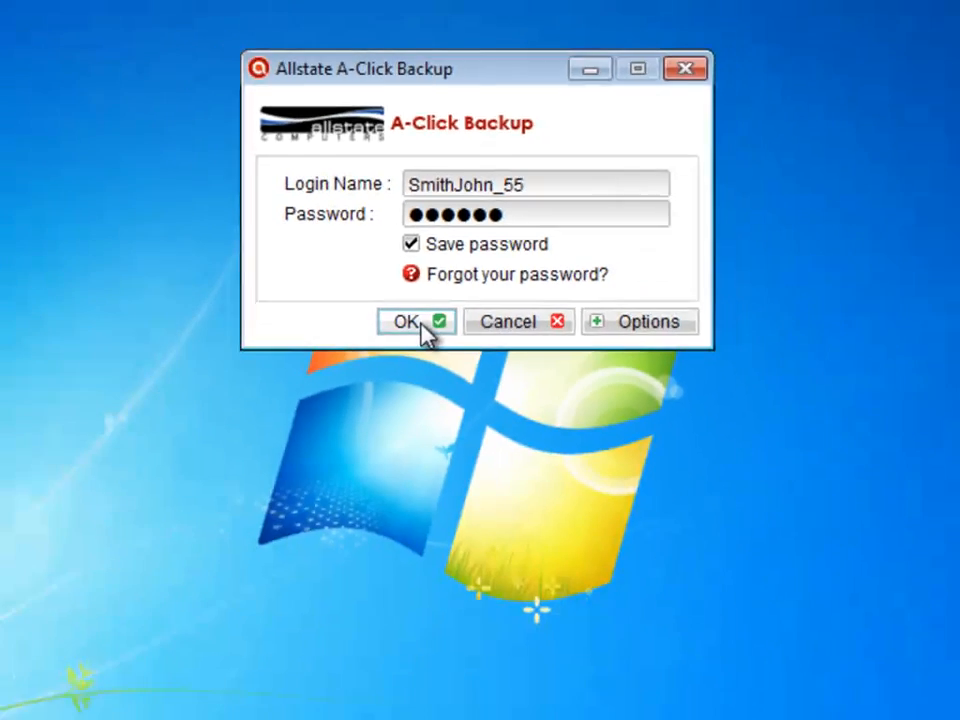
pyautogui.click(366, 490)
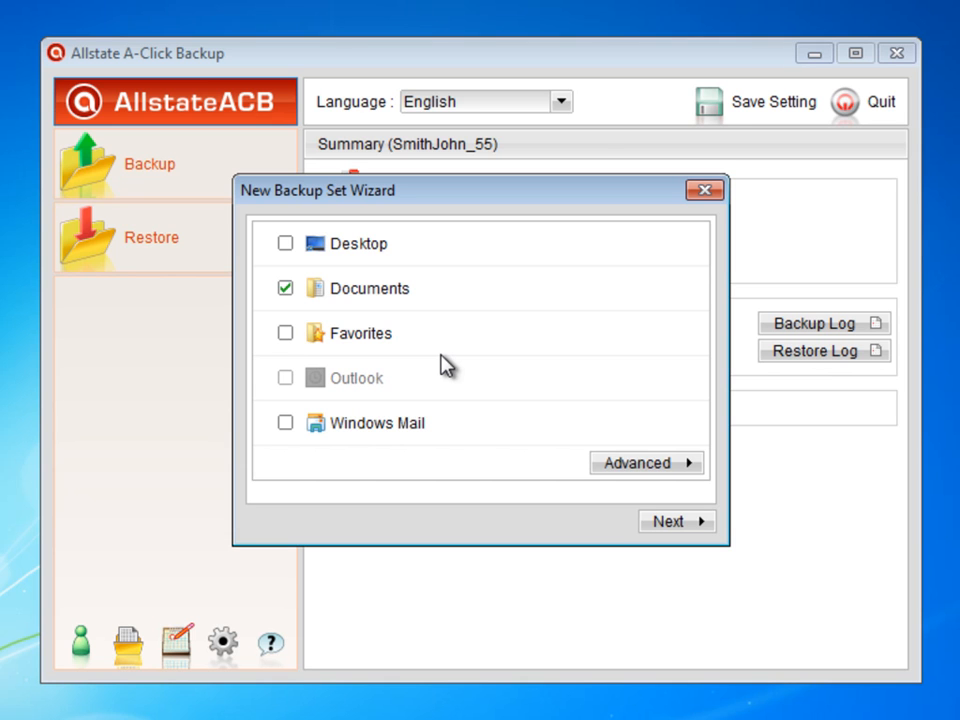
# Add Desktop, Favorites and Windows Mail to the new backup set alongside Documents.
pyautogui.click(285, 243)
pyautogui.click(286, 335)
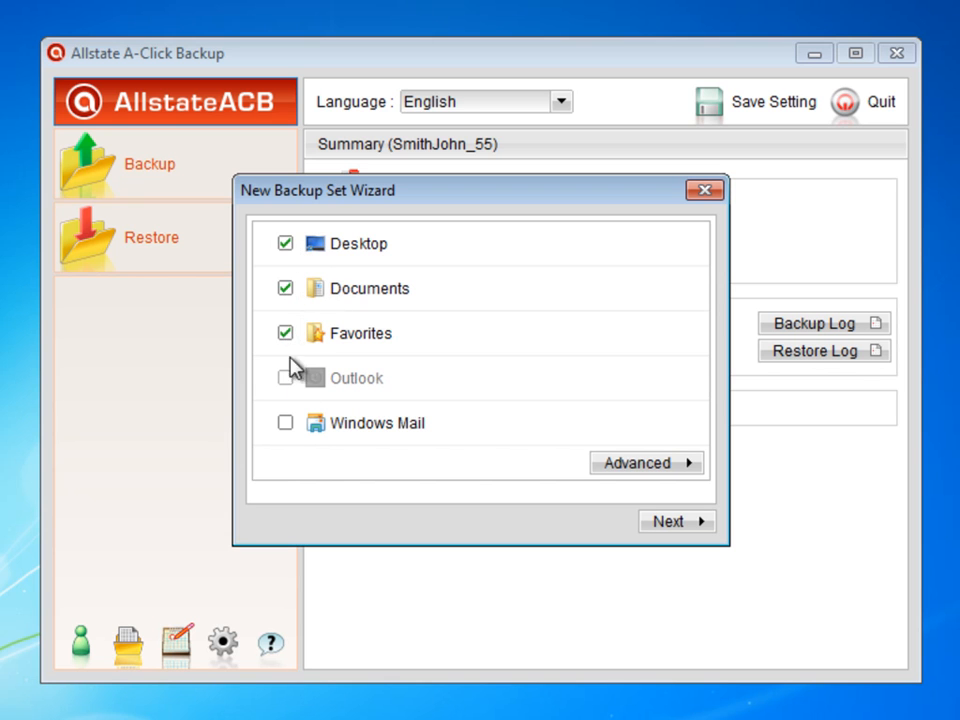
pyautogui.click(286, 424)
# Browse Local Disk (C:) and Program Files in the advanced backup source, then cancel it.
pyautogui.click(614, 461)
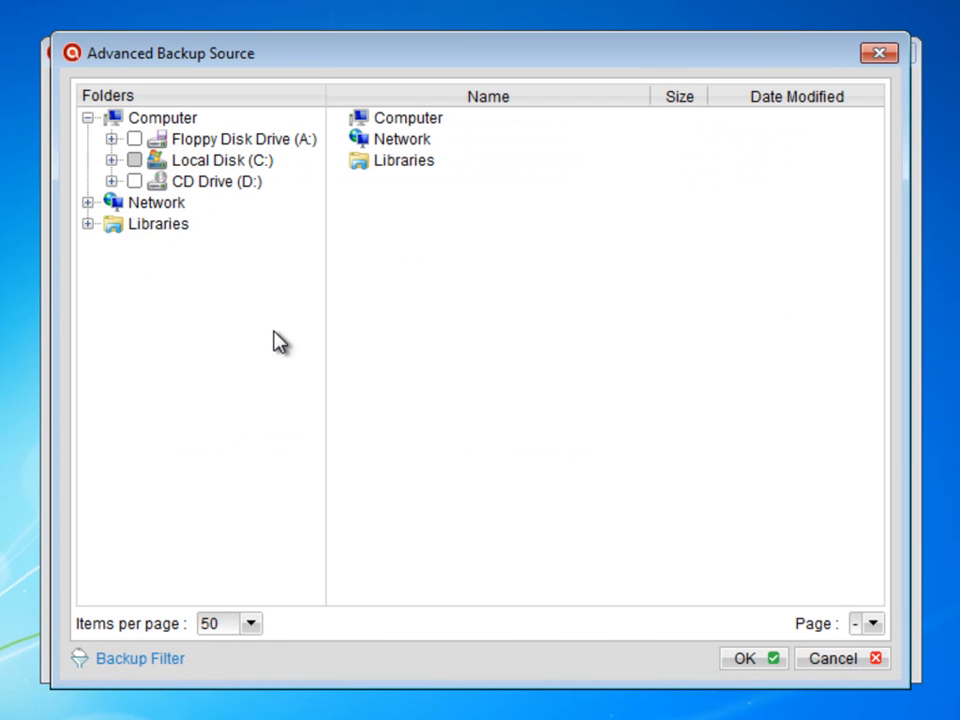
pyautogui.click(111, 160)
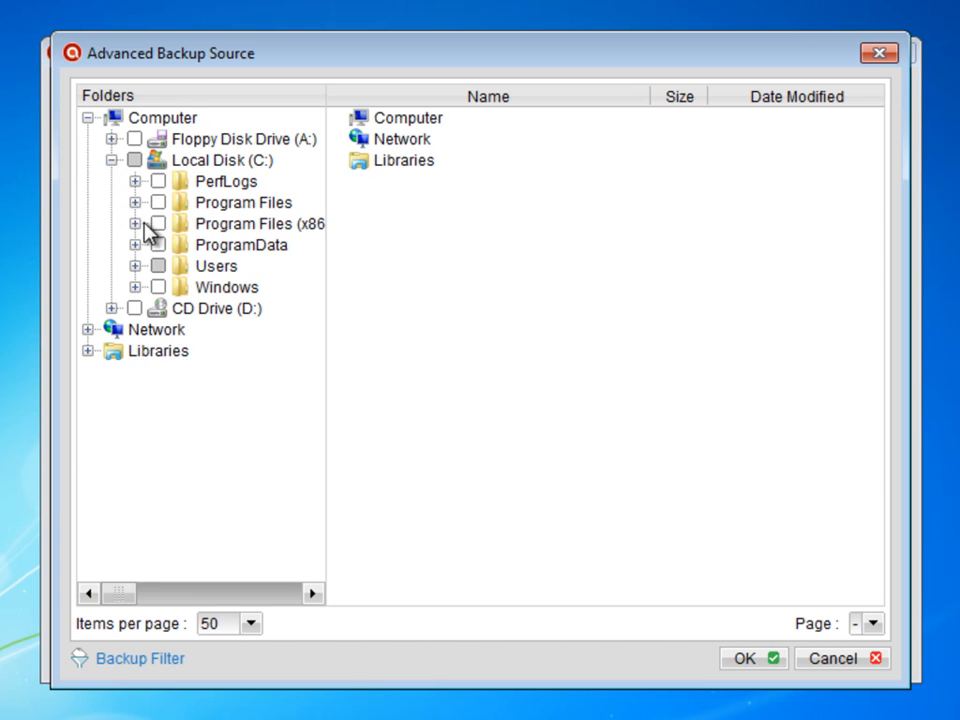
pyautogui.click(135, 203)
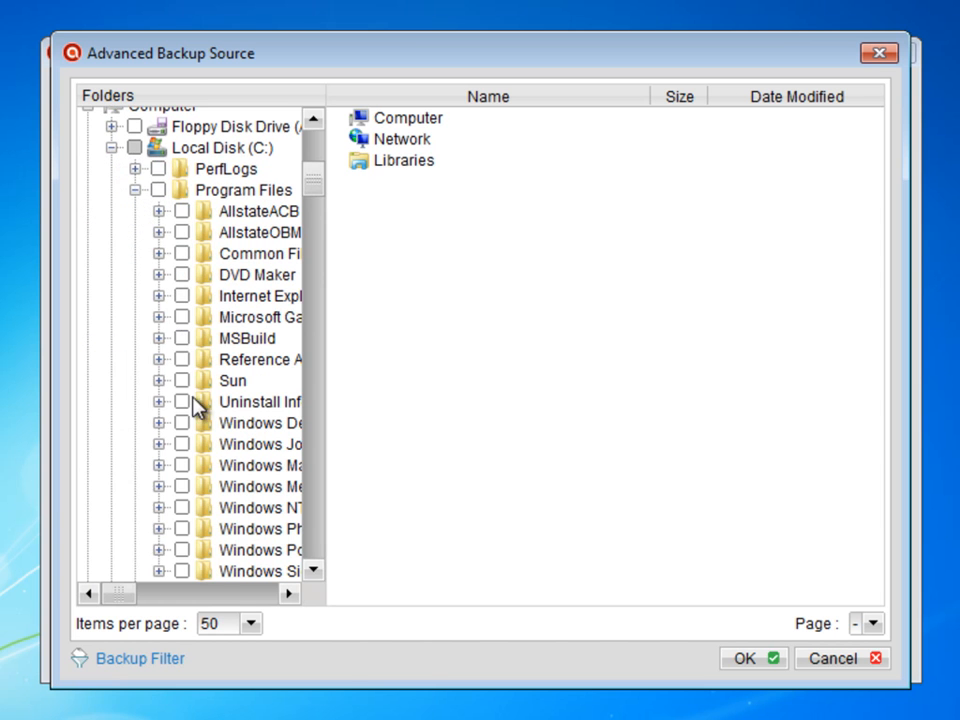
pyautogui.click(136, 190)
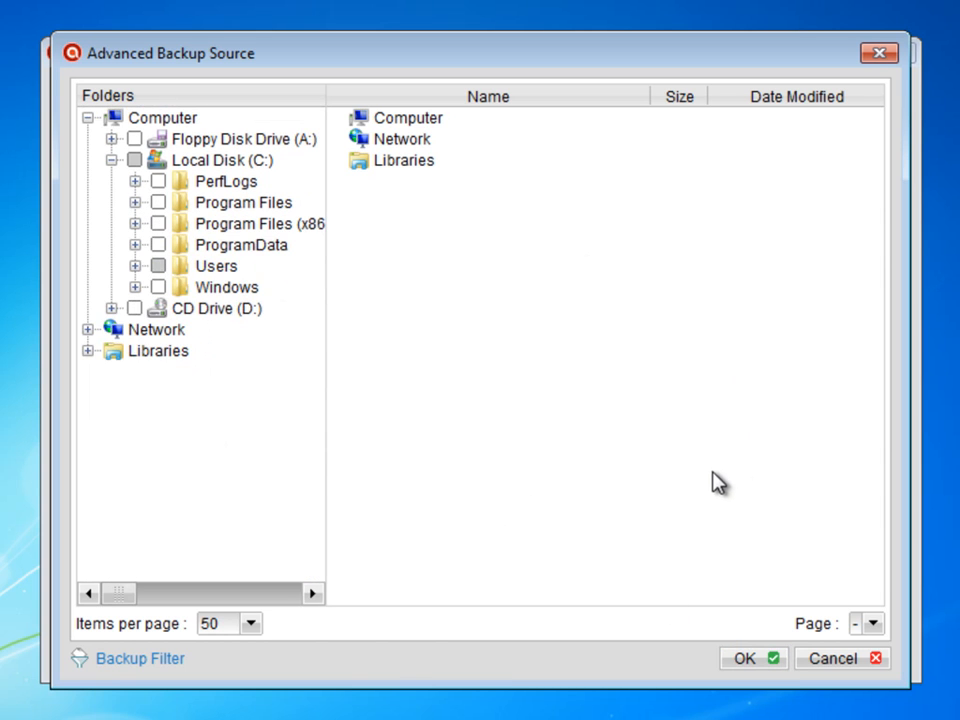
pyautogui.click(843, 662)
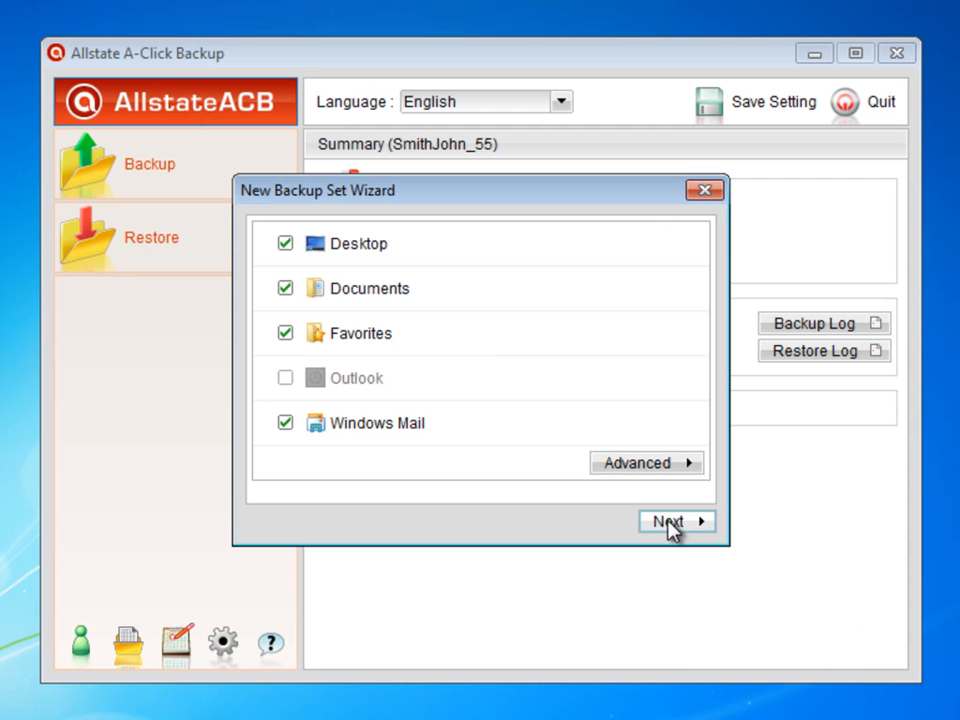
# Accept the scheduled backup on all seven weekdays starting at 21:00 and finish the backup set wizard.
pyautogui.click(668, 522)
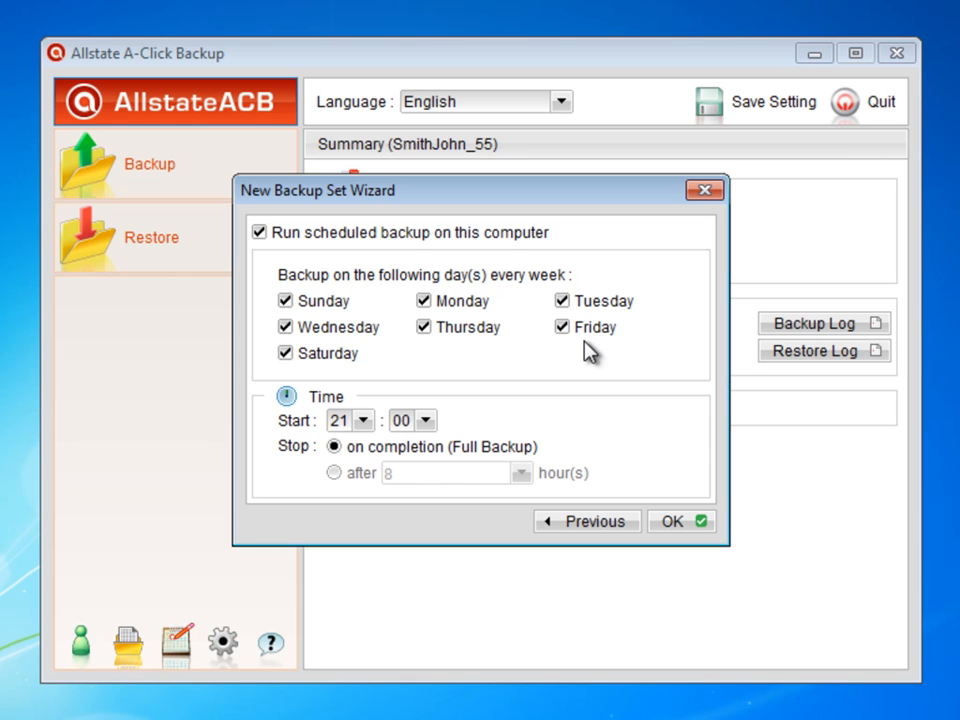
pyautogui.click(364, 421)
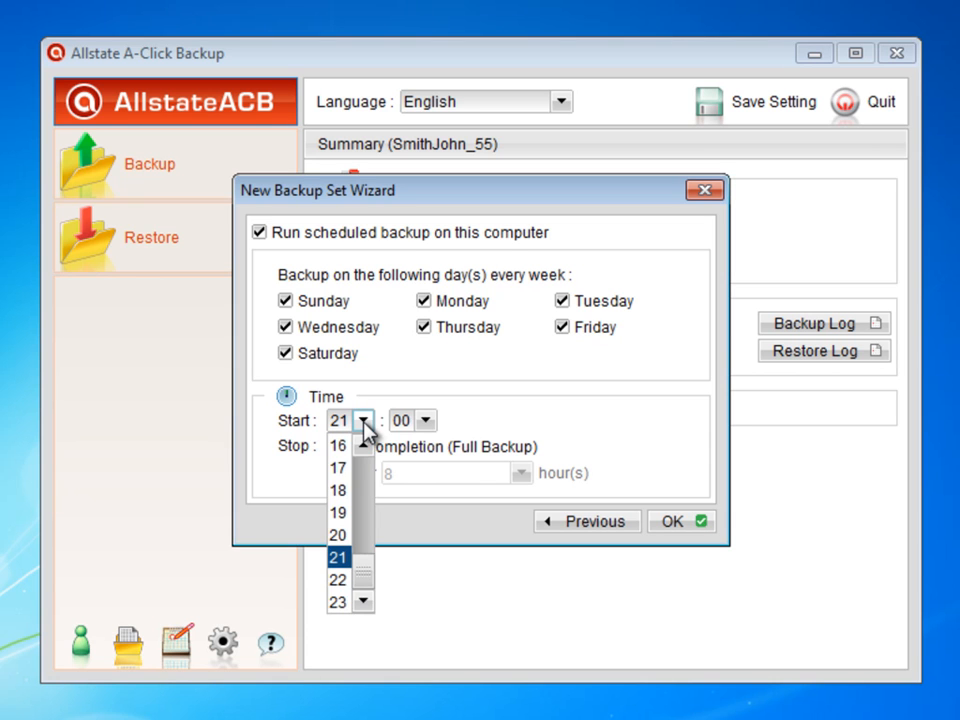
pyautogui.click(523, 401)
pyautogui.click(678, 526)
pyautogui.click(678, 526)
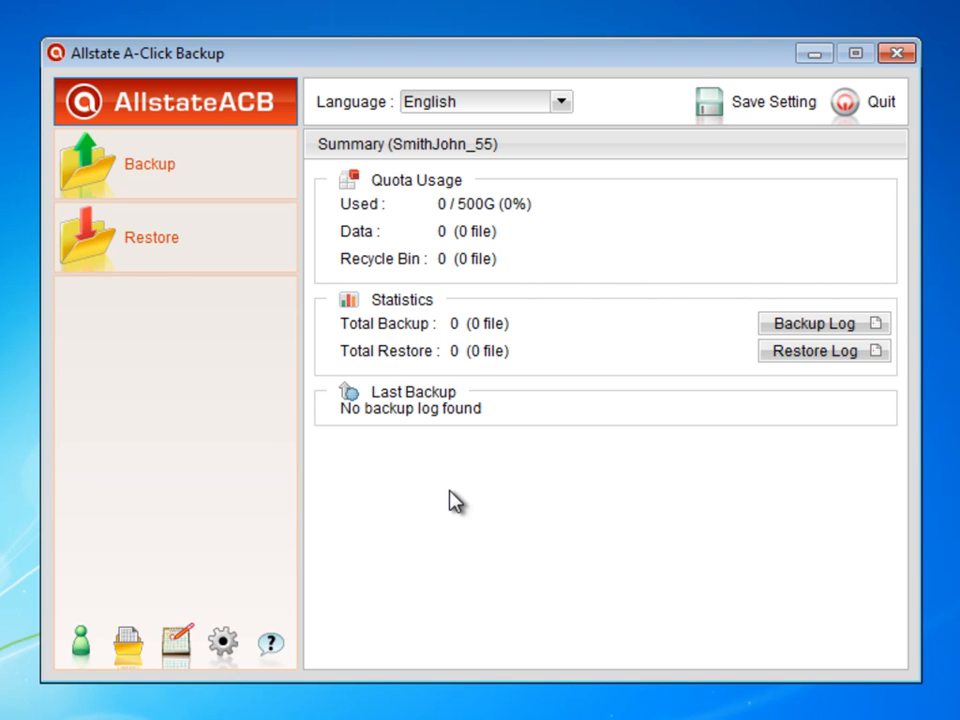
# Quit the backup client, saving the backup set settings to the backup server.
pyautogui.click(868, 103)
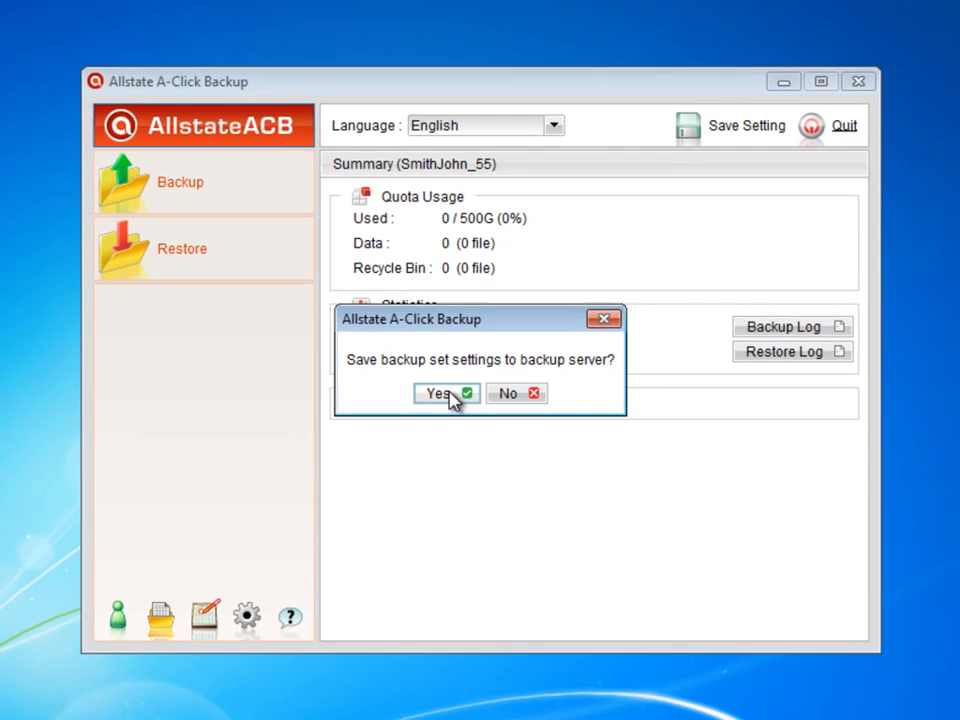
pyautogui.click(456, 400)
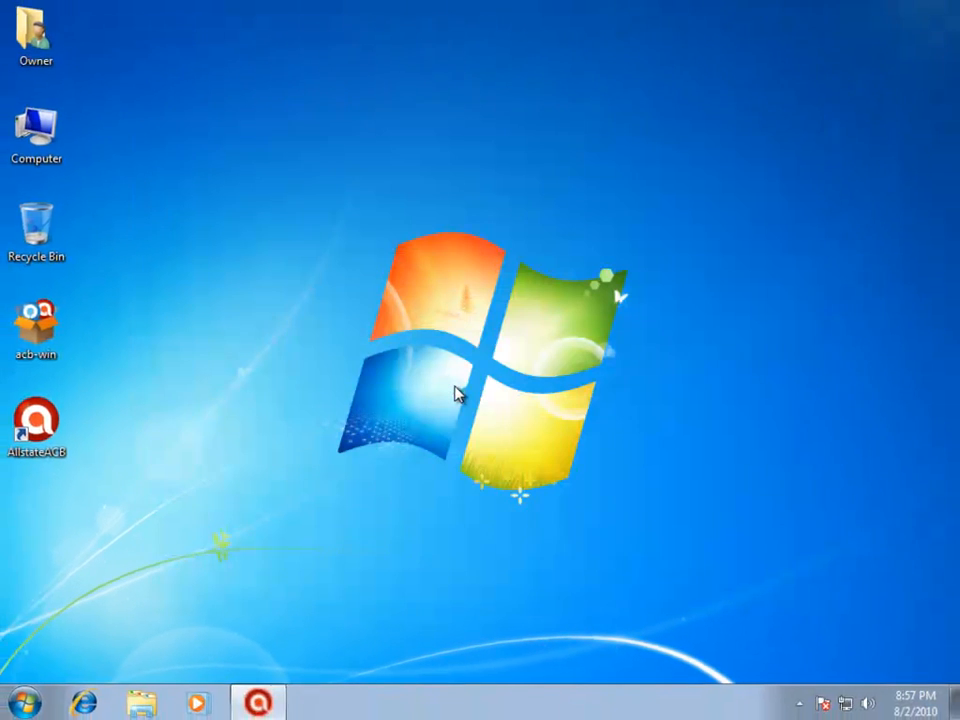